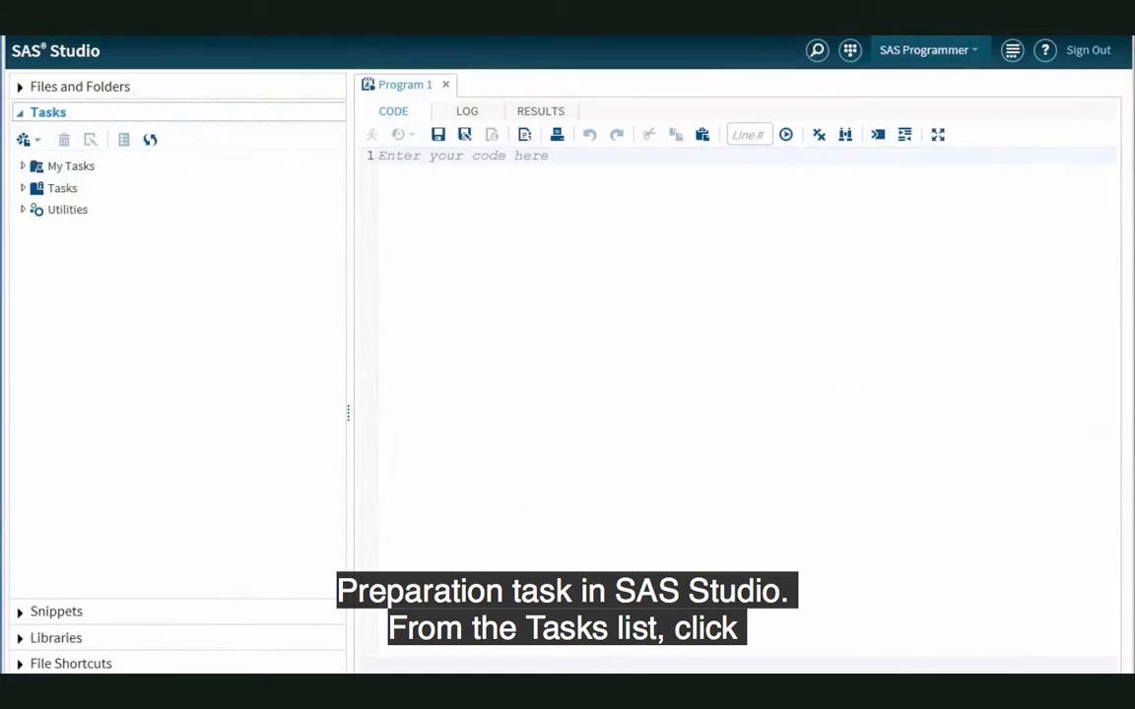
Step: Open the Time Series Data Preparation task from the Forecasting tasks and maximize its view
{"action": "left_click", "coordinate": [25, 188]}
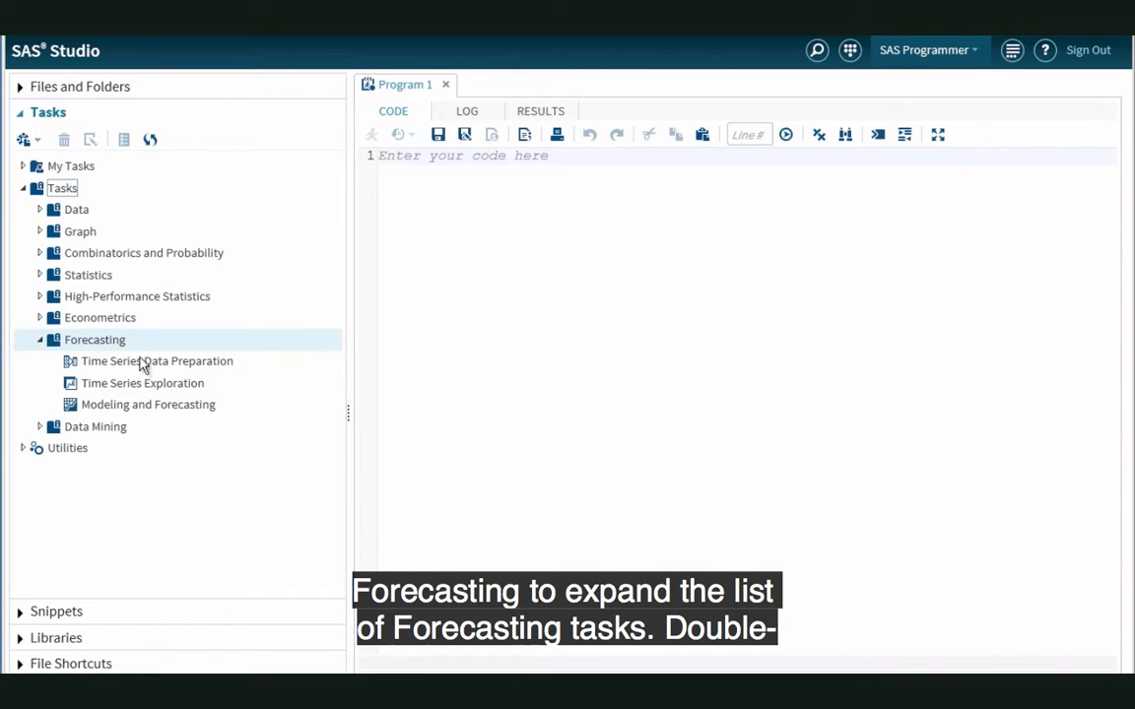
{"action": "left_click", "coordinate": [158, 371]}
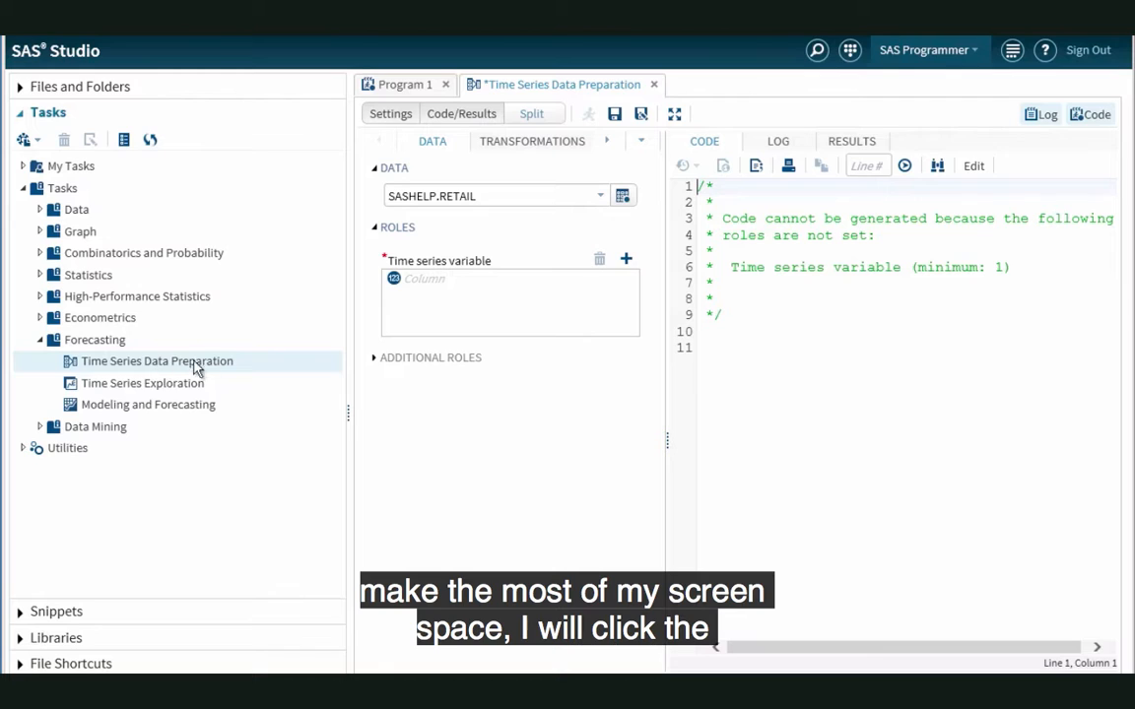
{"action": "left_click", "coordinate": [675, 116]}
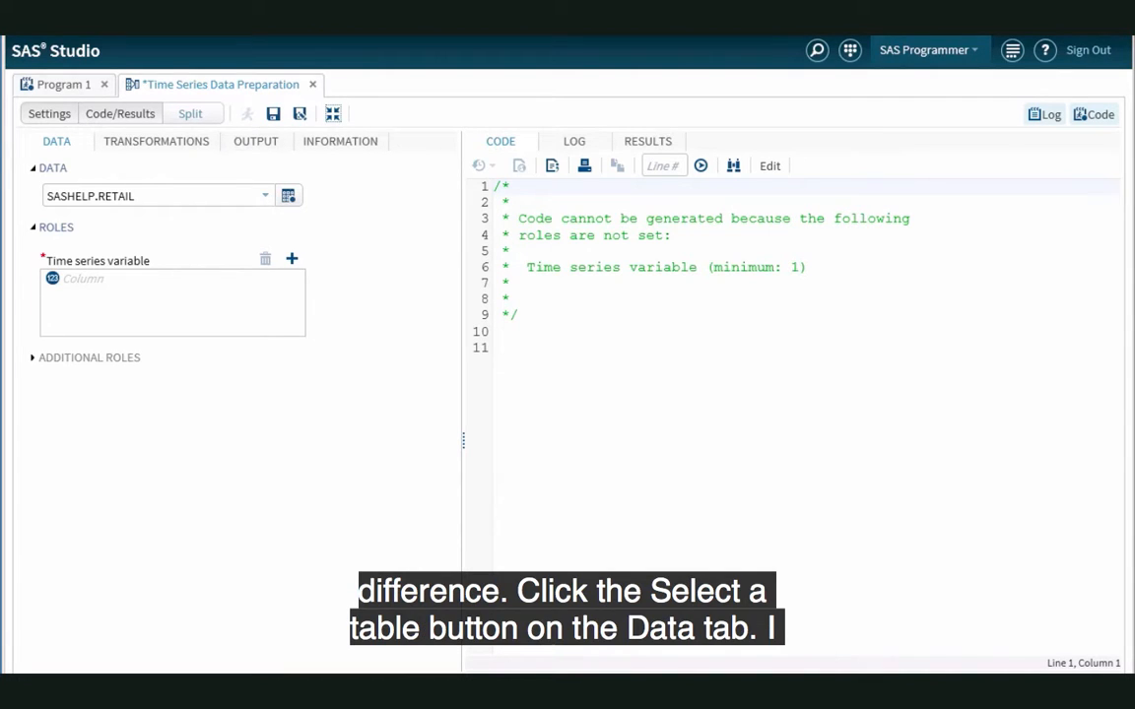
Step: Choose the RETAIL table from the SASHELP library as the task's input data
{"action": "left_click", "coordinate": [288, 196]}
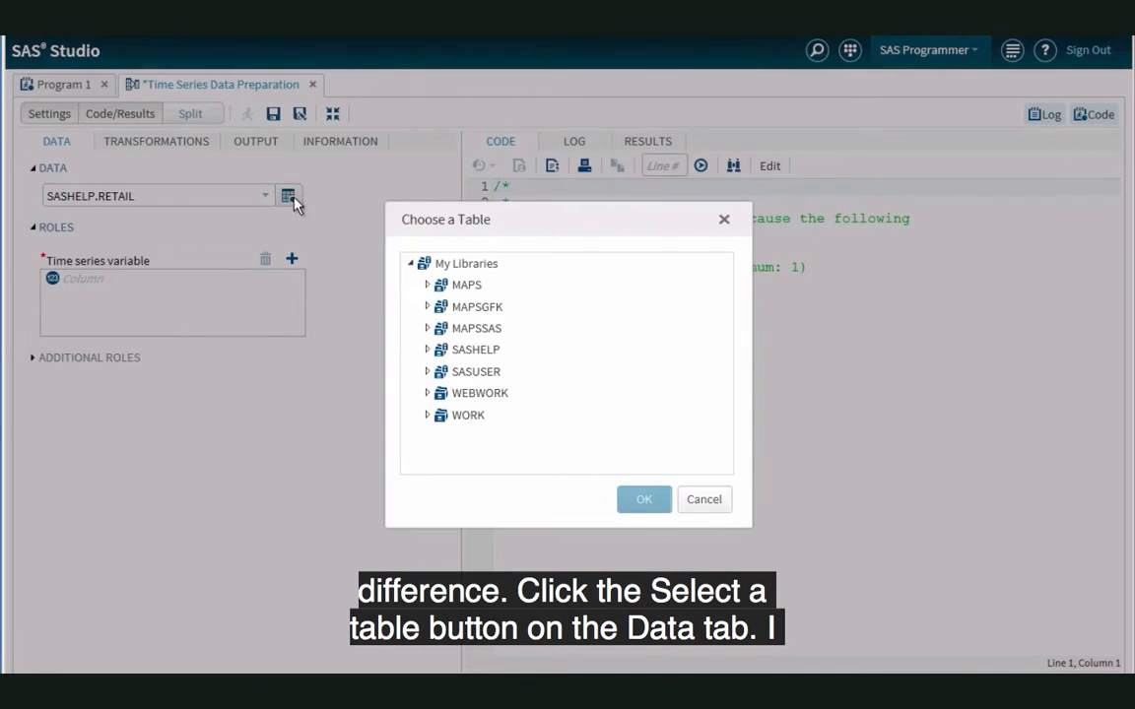
{"action": "left_click", "coordinate": [432, 350]}
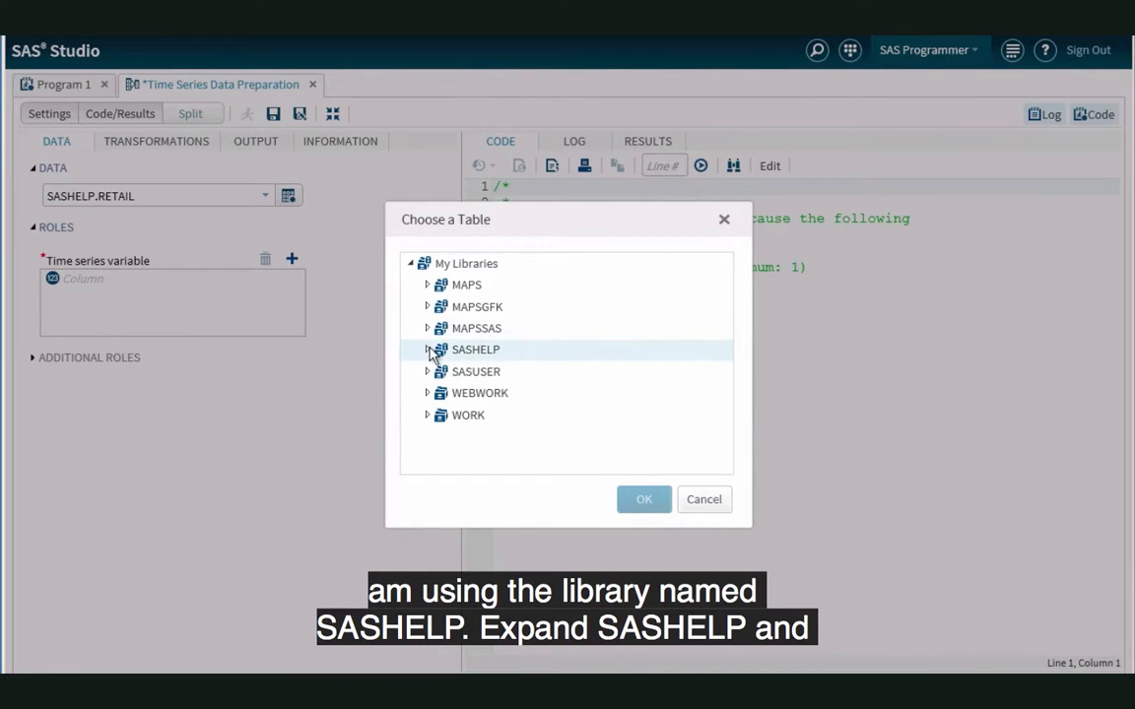
{"action": "left_click", "coordinate": [429, 351]}
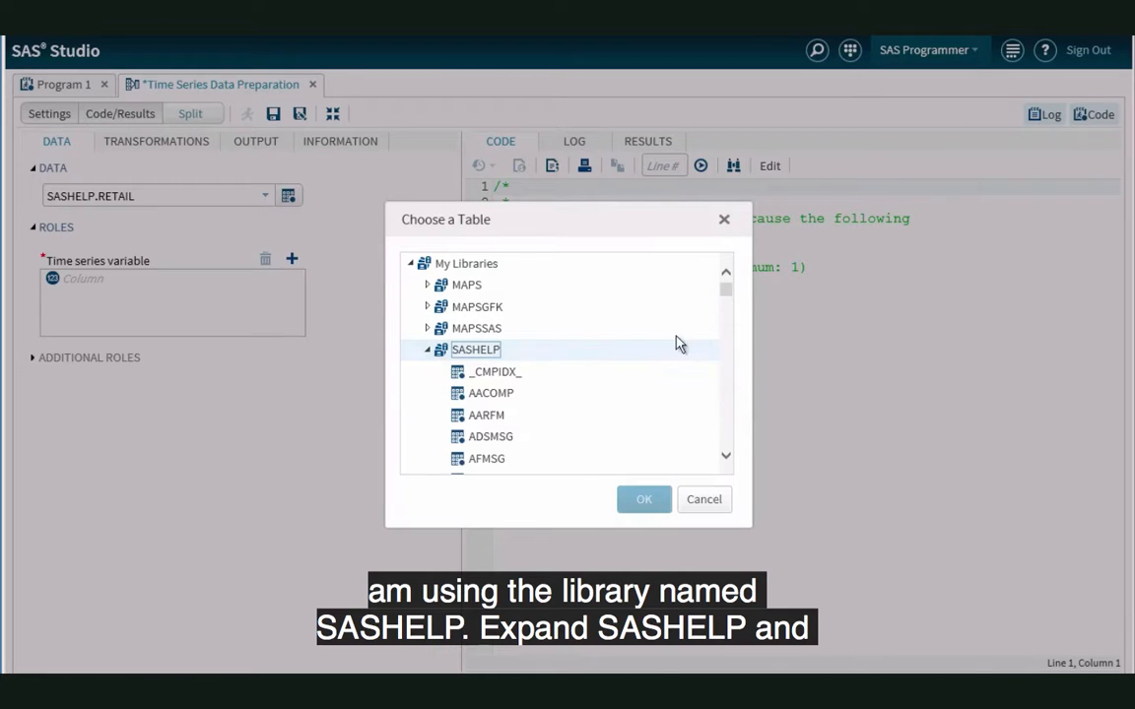
{"action": "left_click_drag", "start_coordinate": [726, 299], "coordinate": [727, 399]}
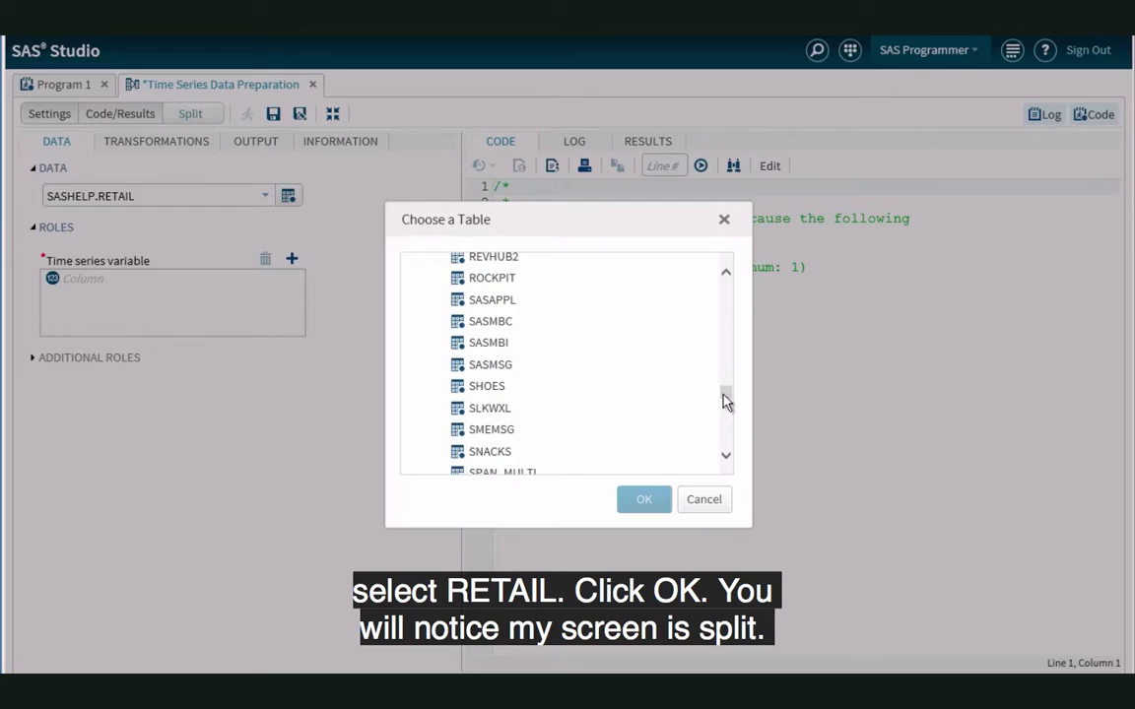
{"action": "left_click", "coordinate": [726, 274]}
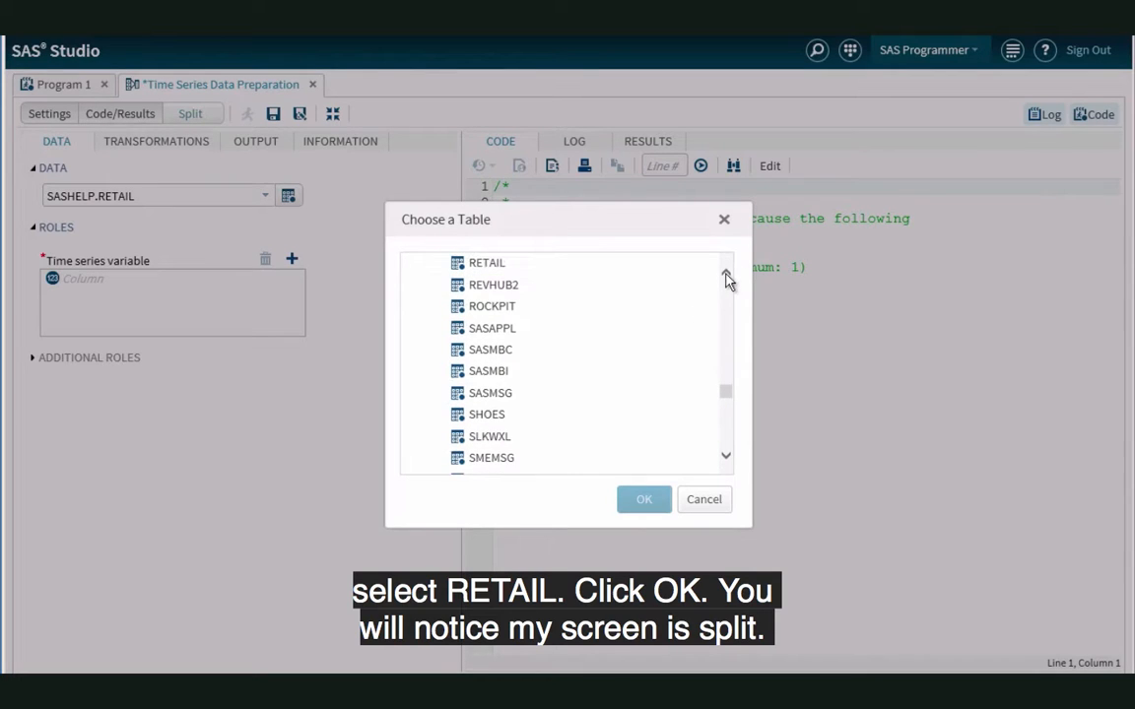
{"action": "left_click", "coordinate": [516, 266]}
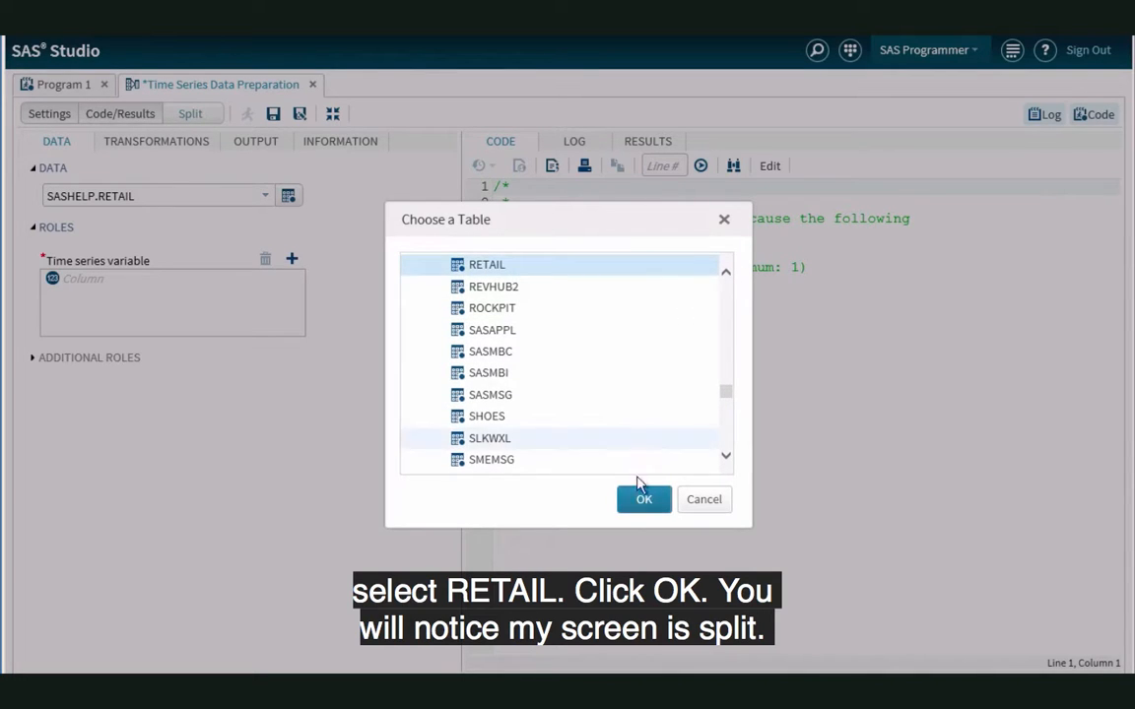
{"action": "left_click", "coordinate": [644, 501]}
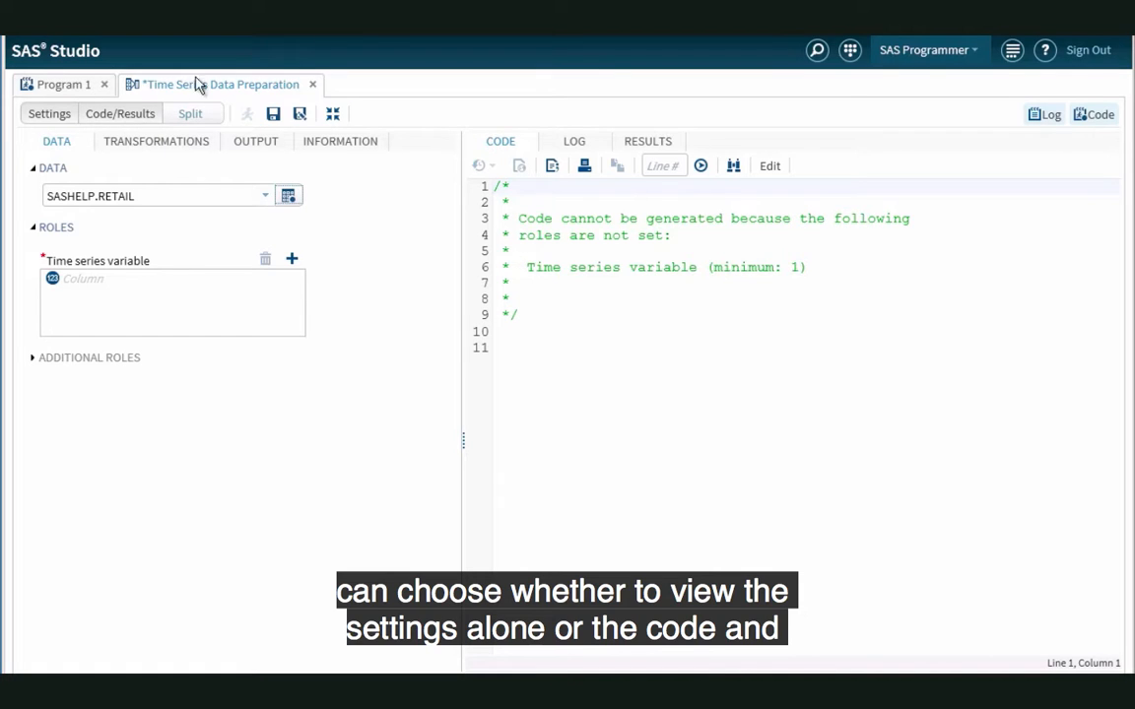
Step: View the task settings alone and the code and results alone, and return to the split view
{"action": "left_click", "coordinate": [61, 114]}
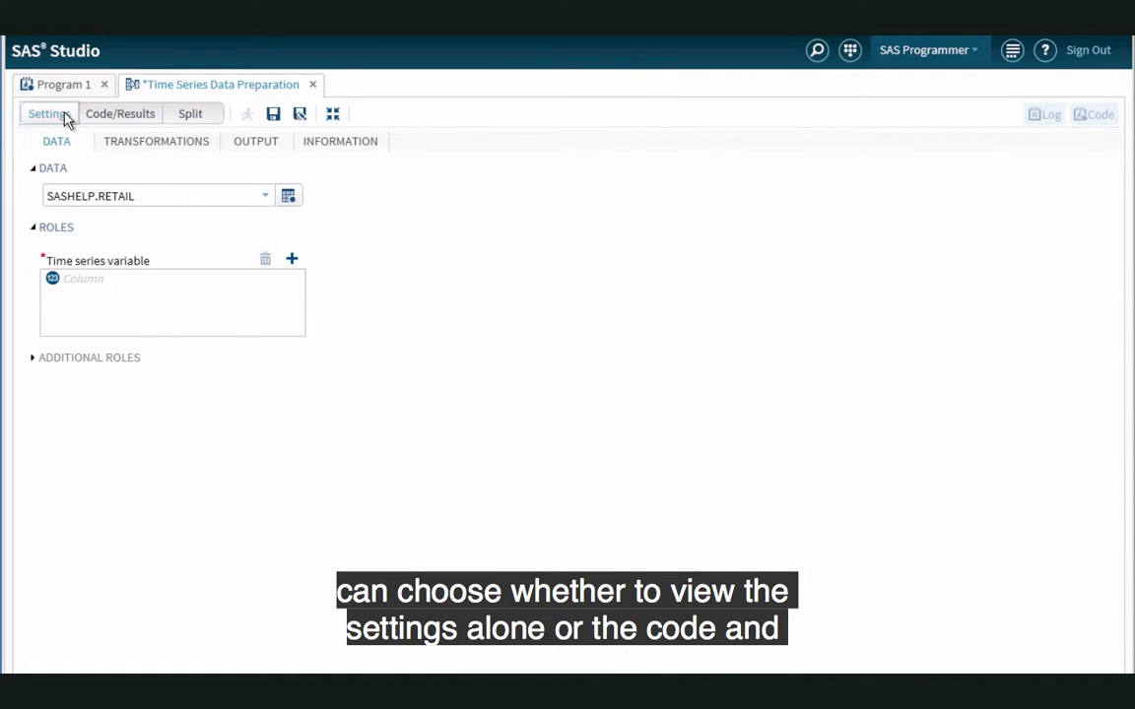
{"action": "left_click", "coordinate": [120, 116]}
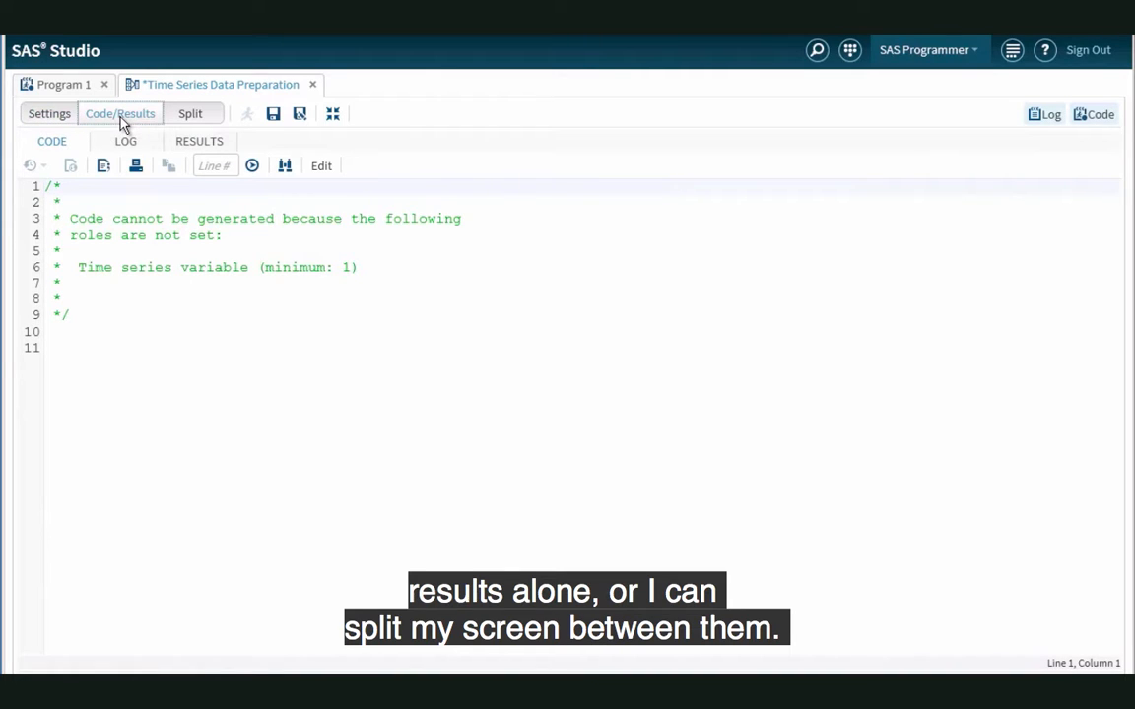
{"action": "left_click", "coordinate": [193, 116]}
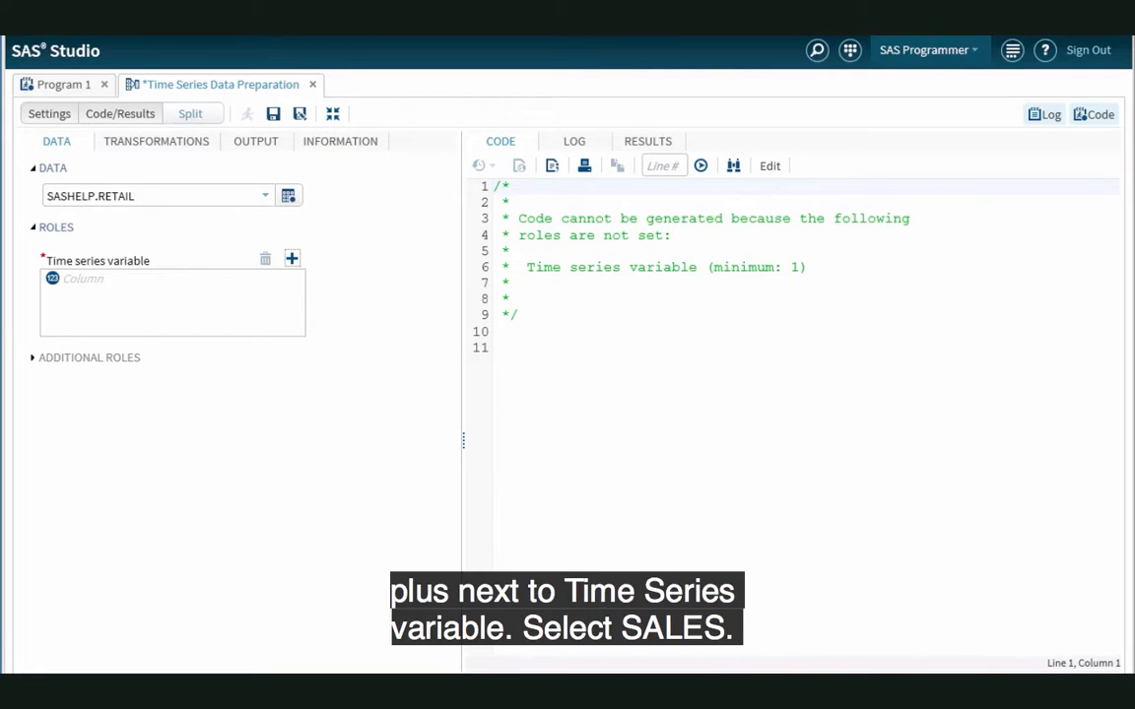
Step: Assign the SALES column as the time series variable
{"action": "left_click", "coordinate": [292, 260]}
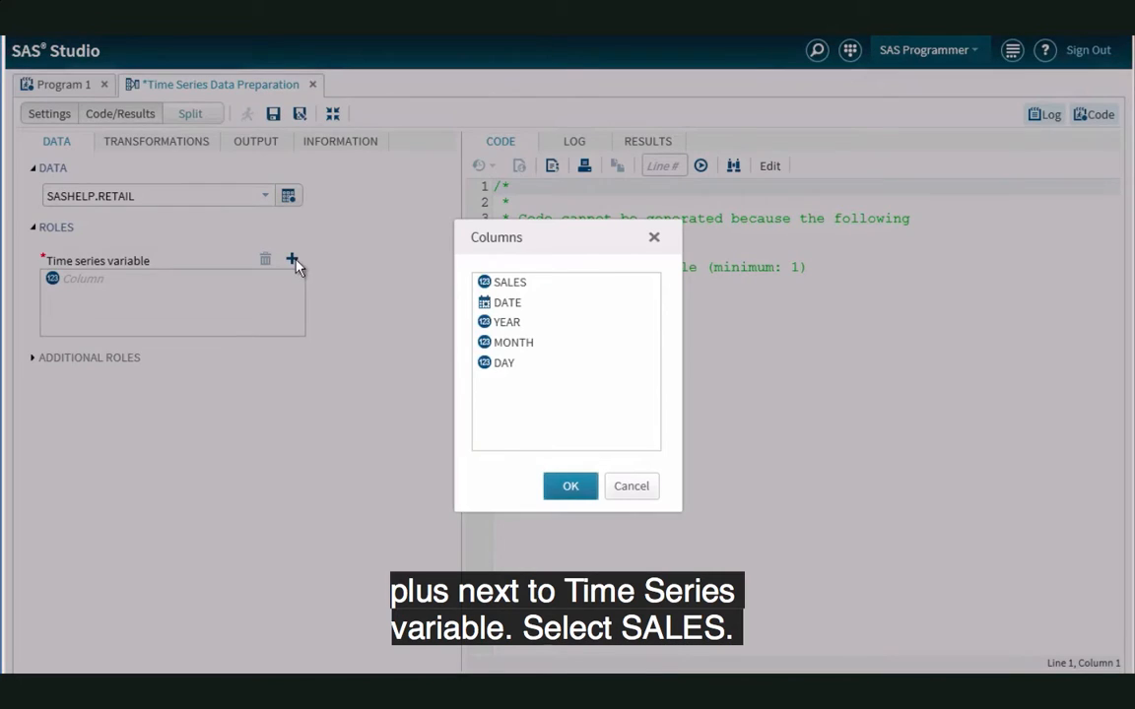
{"action": "left_click", "coordinate": [490, 282]}
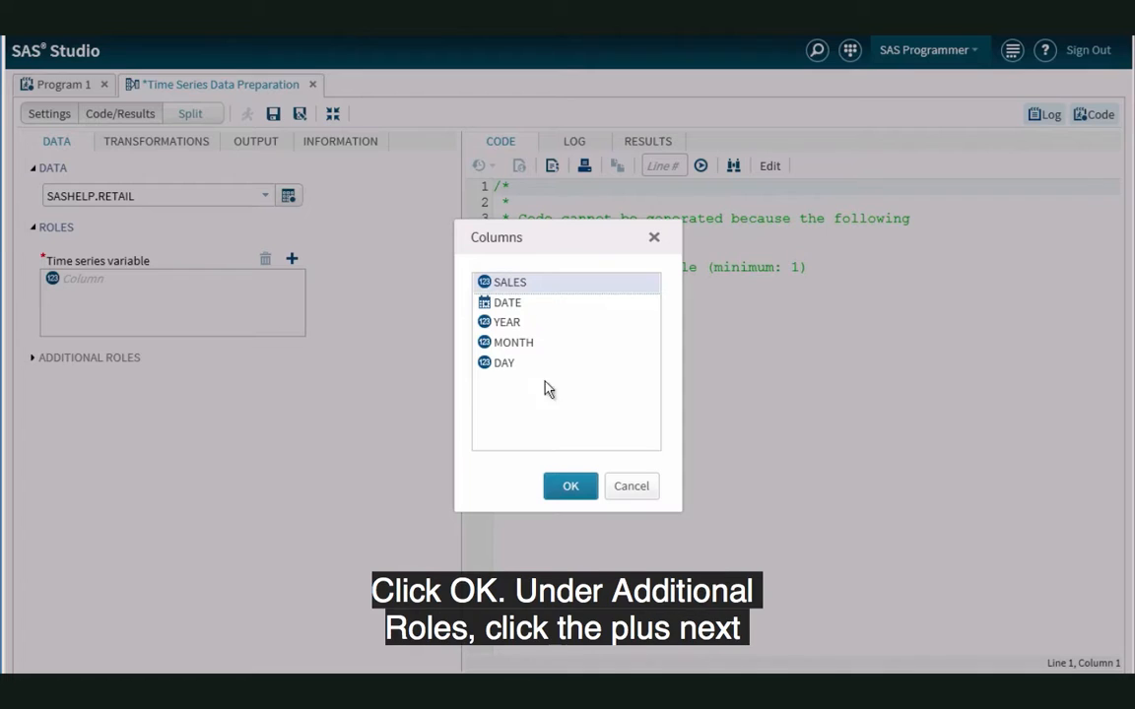
{"action": "left_click", "coordinate": [567, 486]}
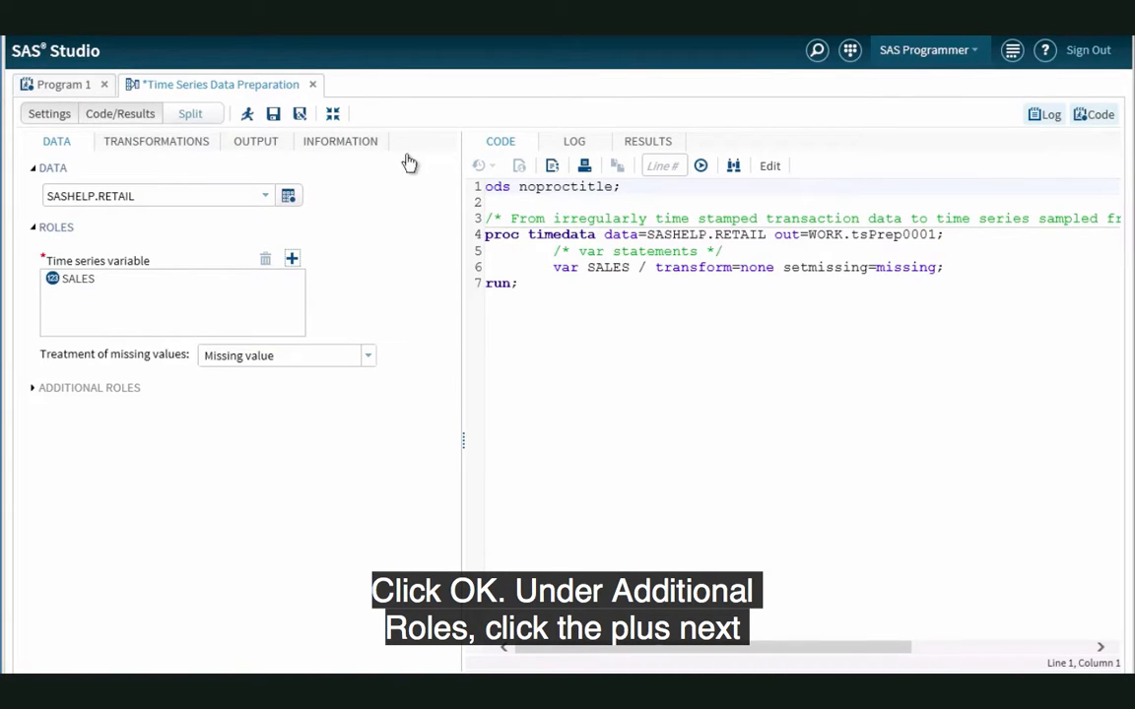
Step: Assign the DATE column to the Time ID role among the additional roles
{"action": "left_click", "coordinate": [35, 391]}
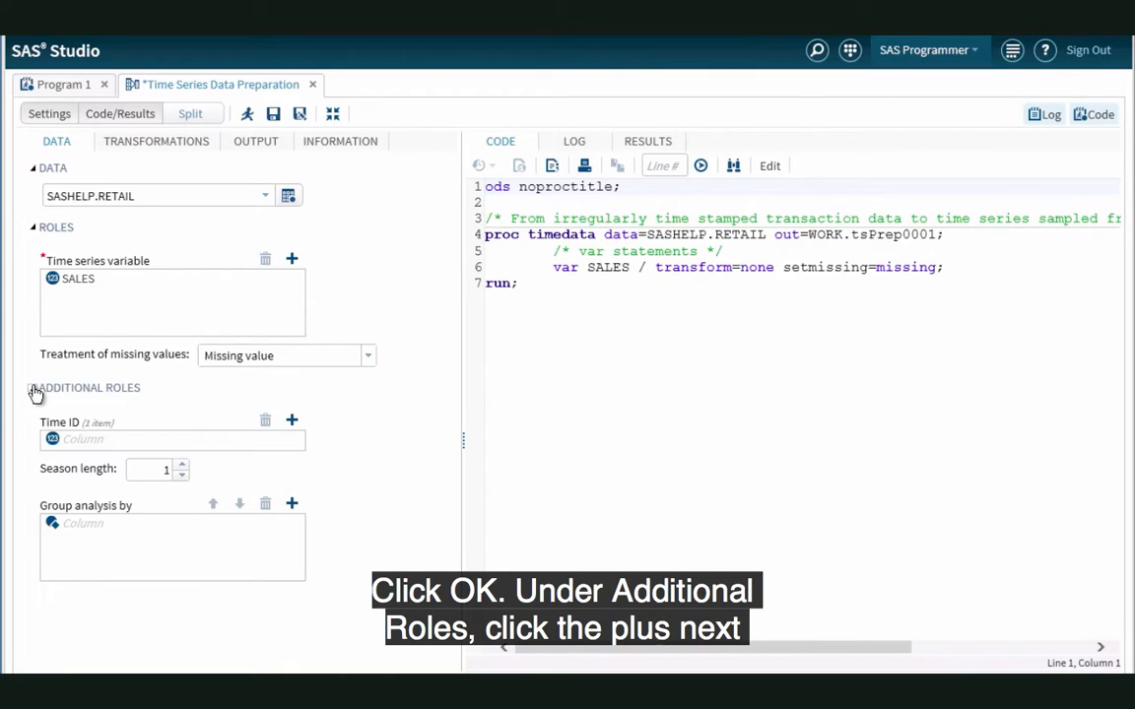
{"action": "left_click", "coordinate": [293, 422]}
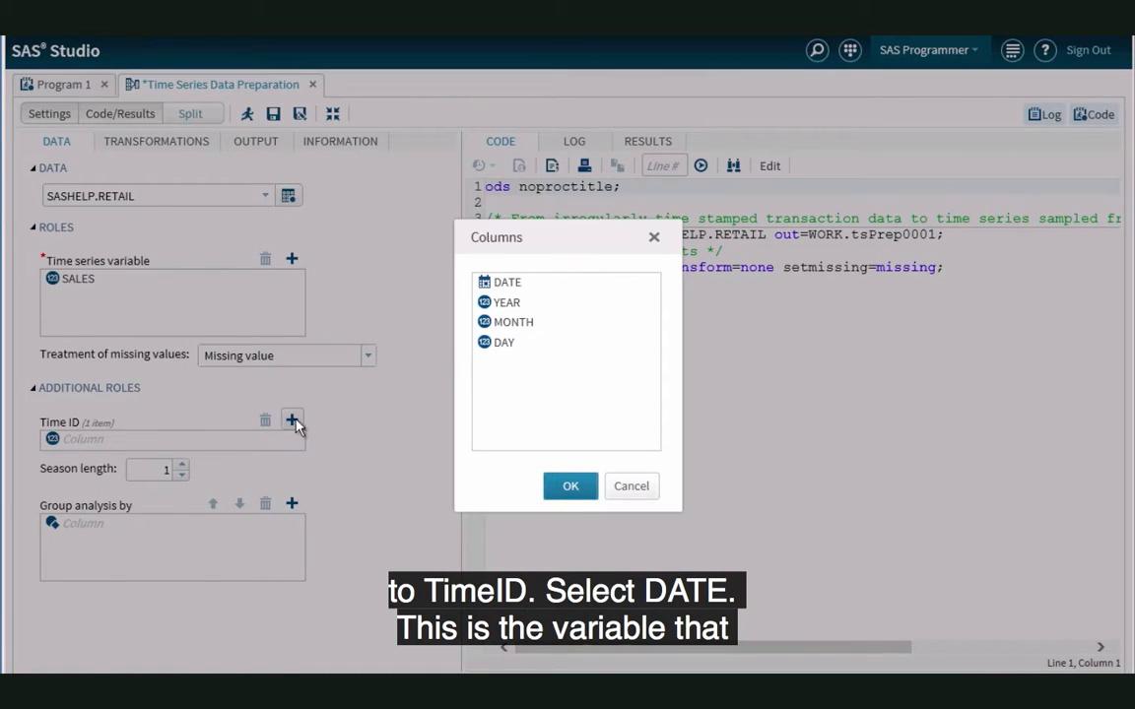
{"action": "left_click", "coordinate": [502, 281]}
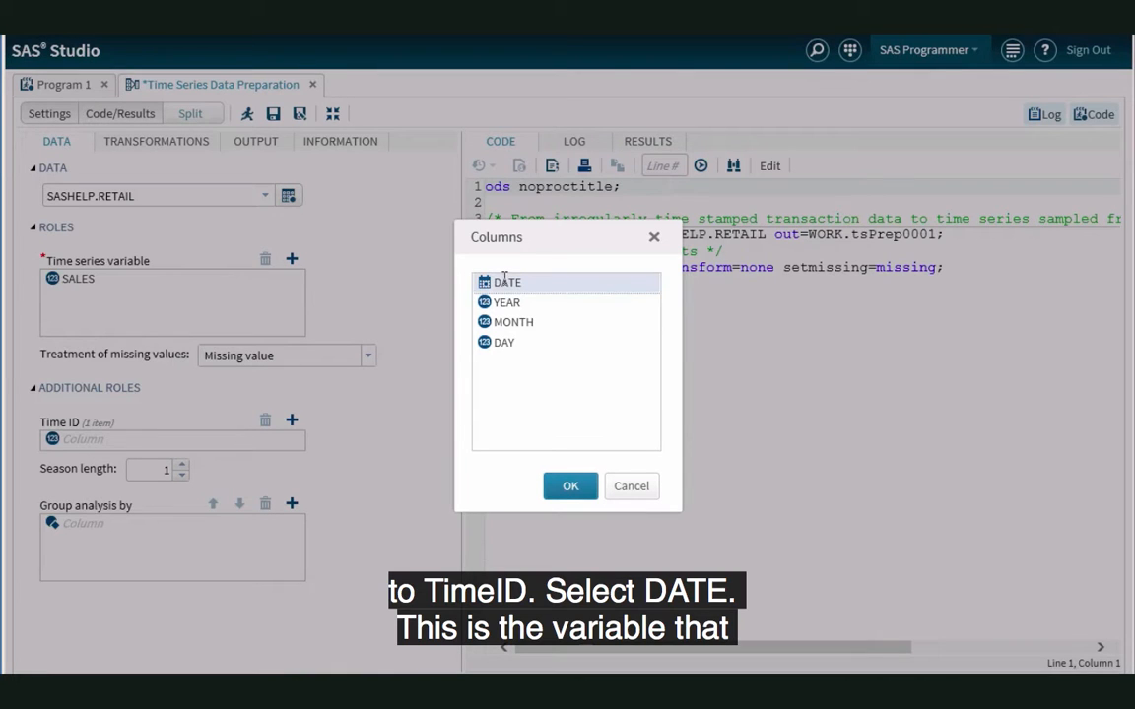
{"action": "left_click", "coordinate": [570, 487]}
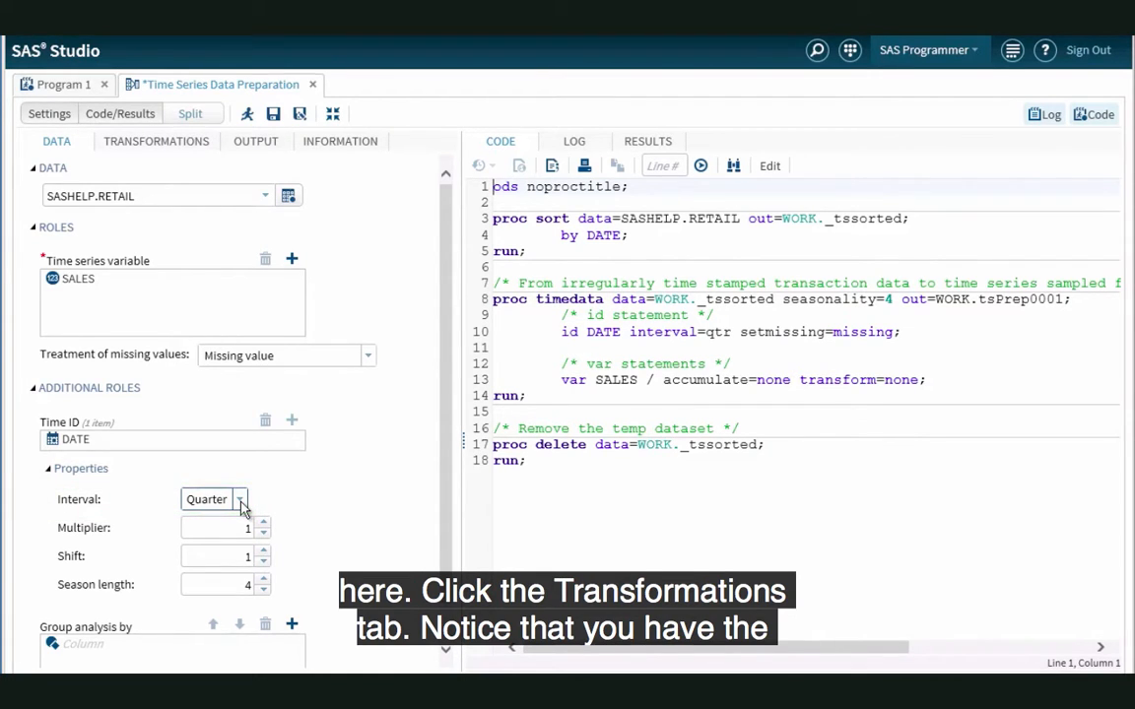
Step: In the transformations for SALES, keep accumulation and transformation at None and set simple differencing to 1
{"action": "left_click", "coordinate": [187, 147]}
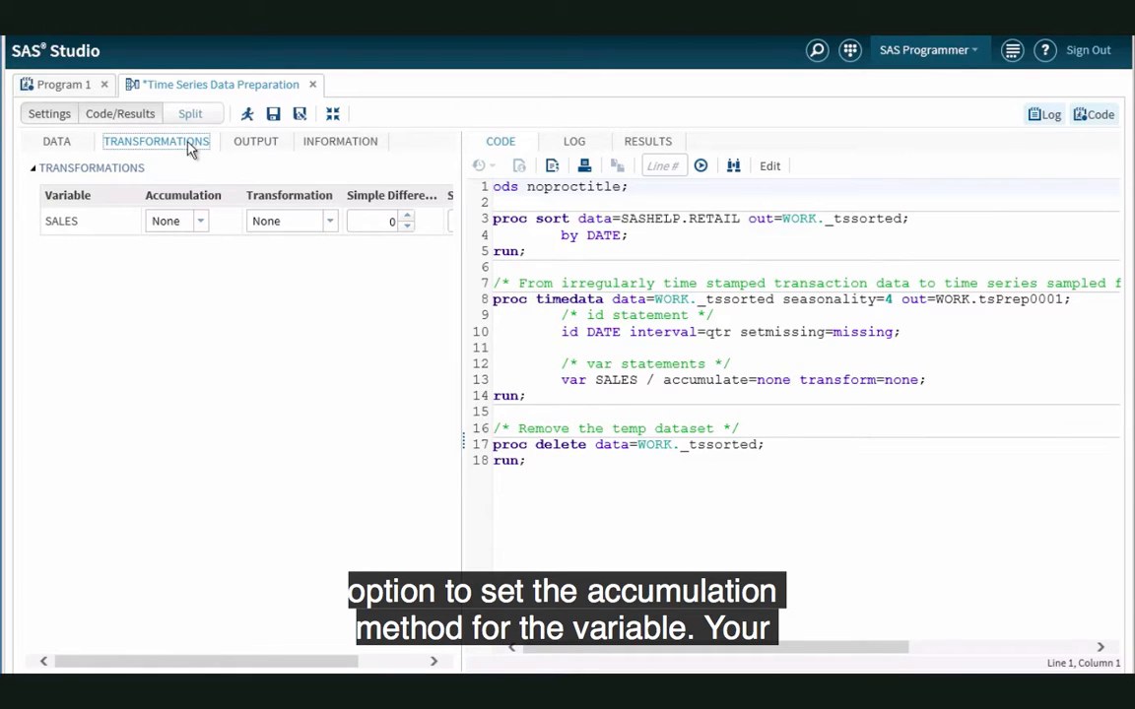
{"action": "left_click", "coordinate": [203, 225]}
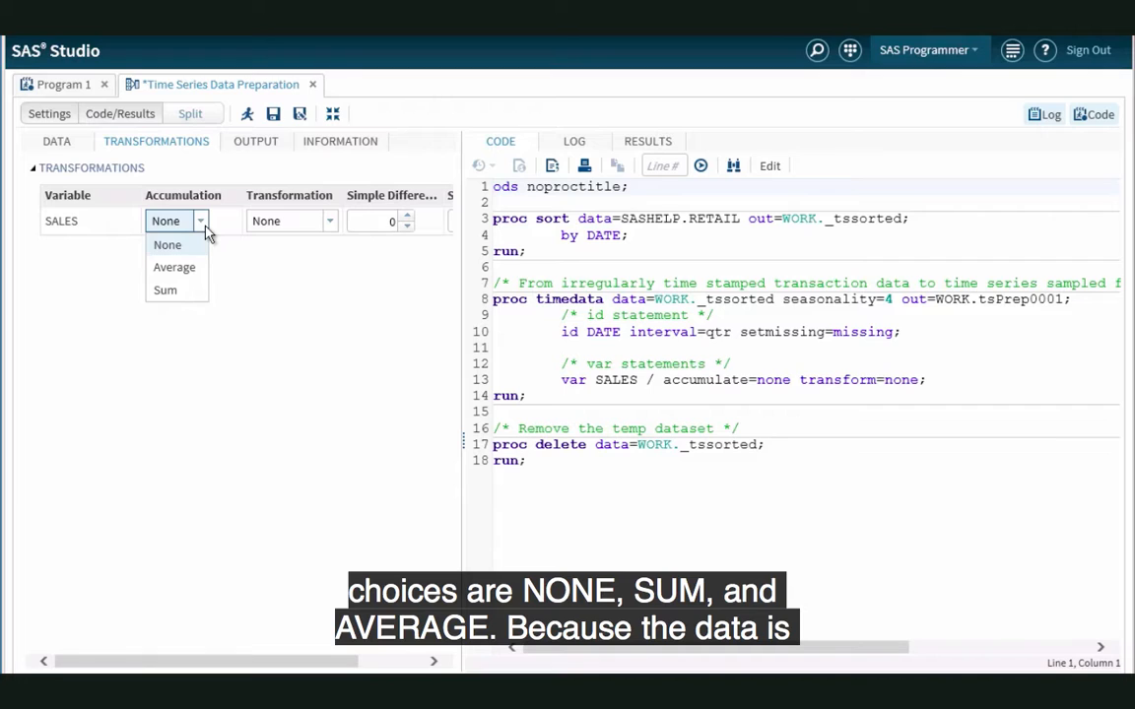
{"action": "left_click", "coordinate": [202, 225]}
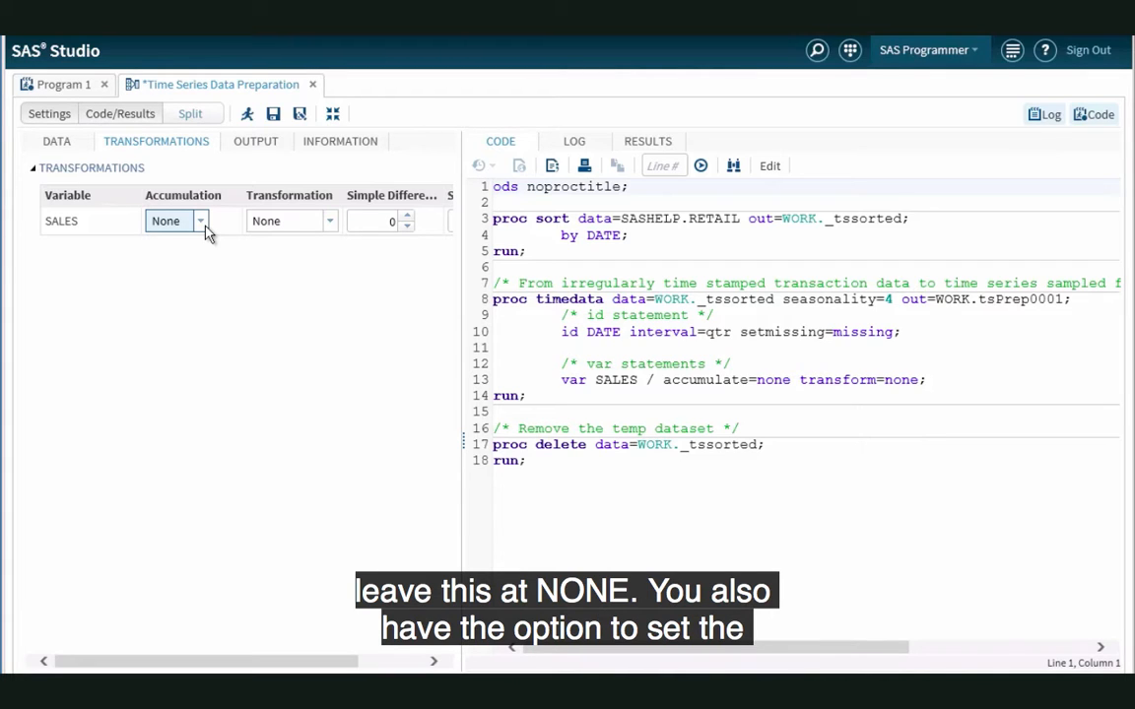
{"action": "left_click", "coordinate": [330, 221]}
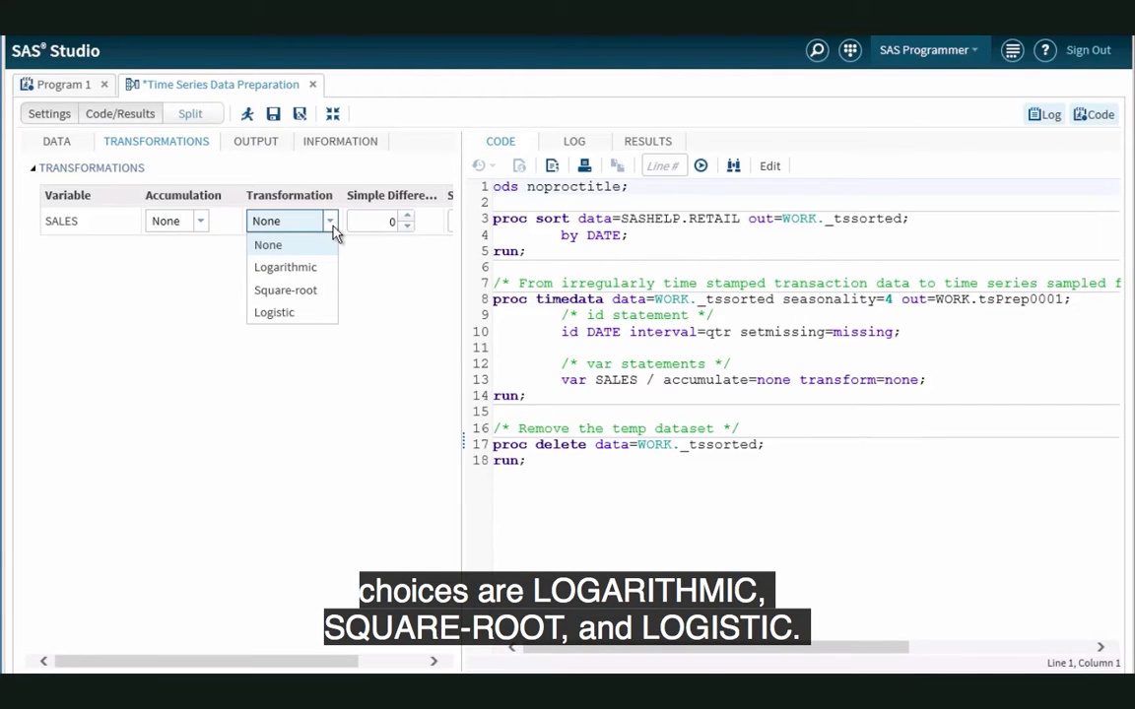
{"action": "left_click", "coordinate": [330, 223]}
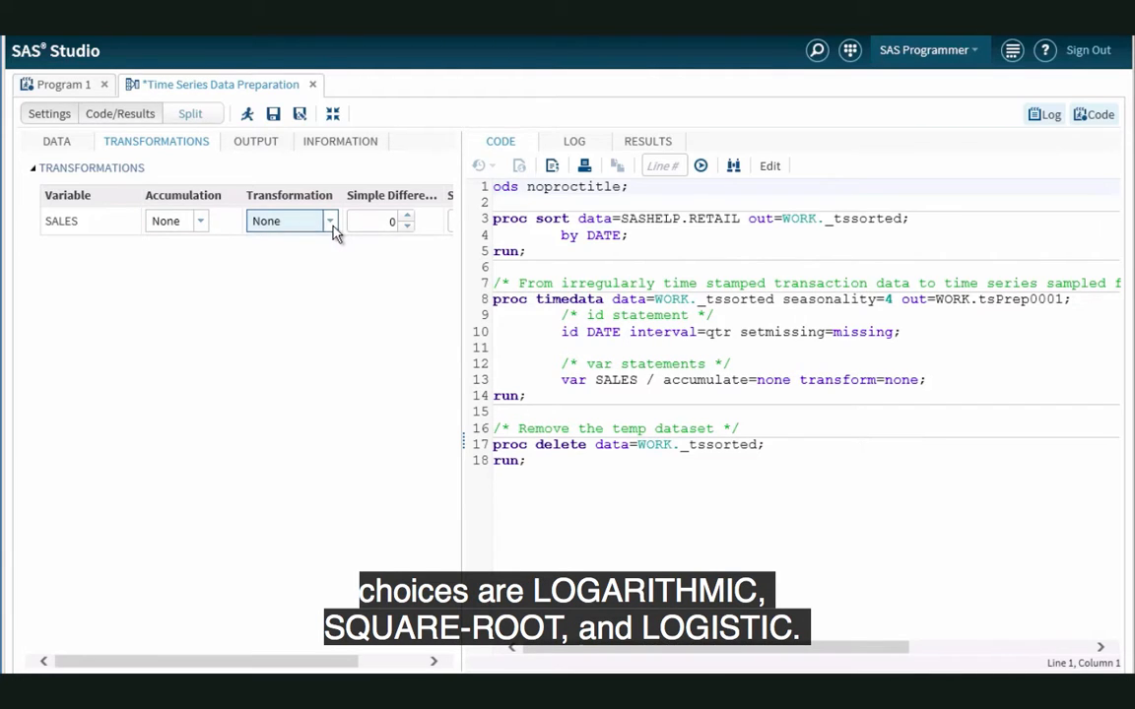
{"action": "left_click", "coordinate": [434, 662]}
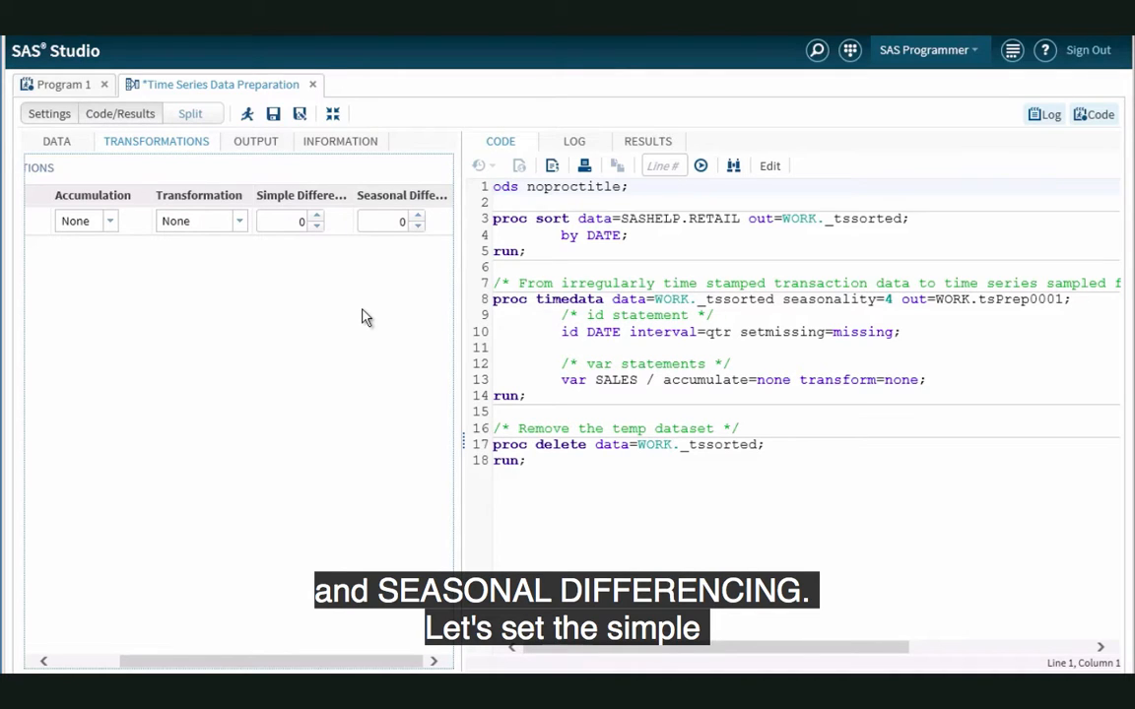
{"action": "left_click", "coordinate": [316, 216]}
{"action": "left_click", "coordinate": [407, 98]}
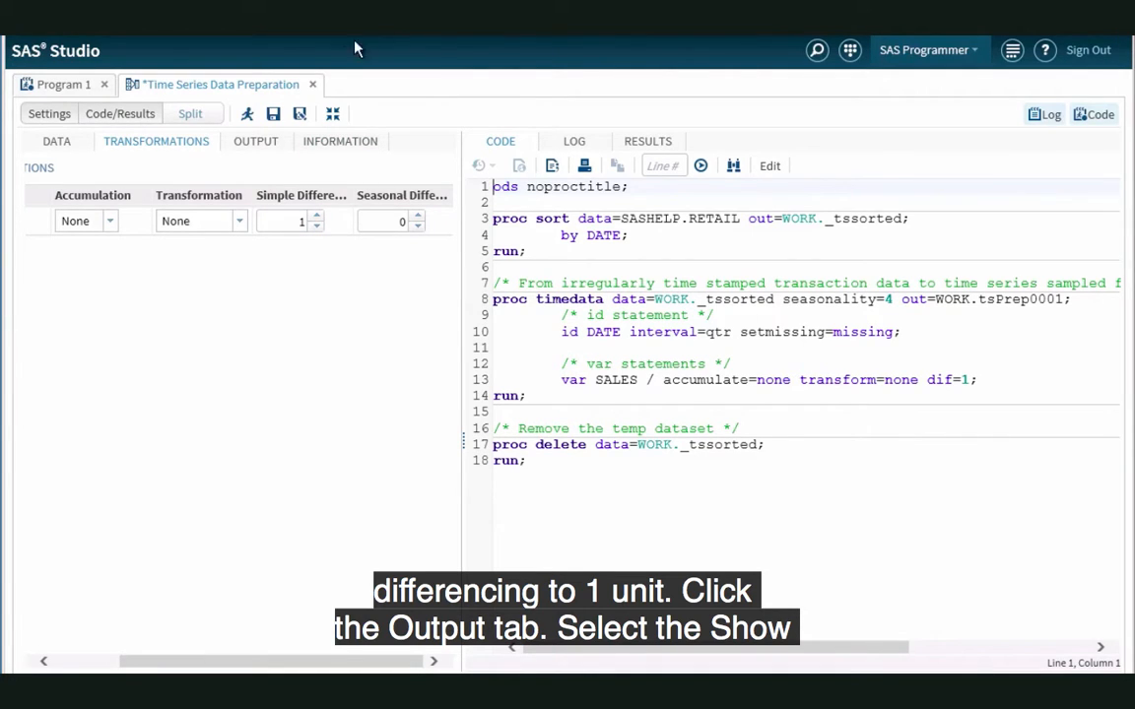
Step: Turn on showing the output data and name the output data set DiffRetail
{"action": "left_click", "coordinate": [275, 147]}
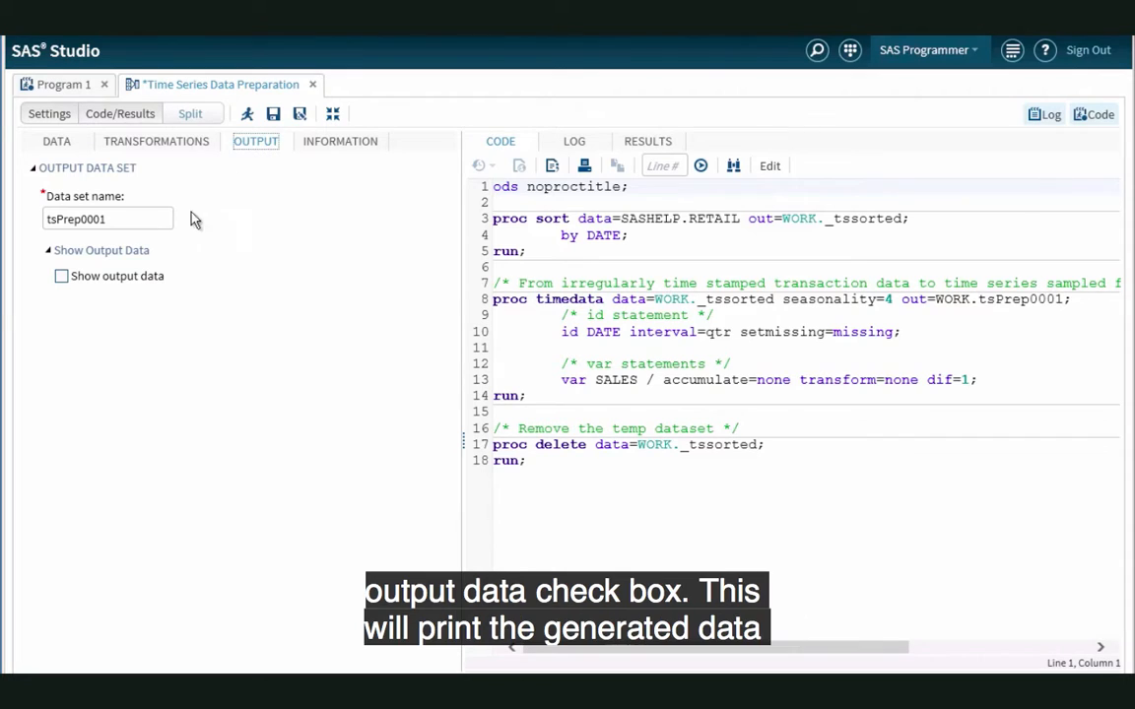
{"action": "left_click", "coordinate": [65, 280]}
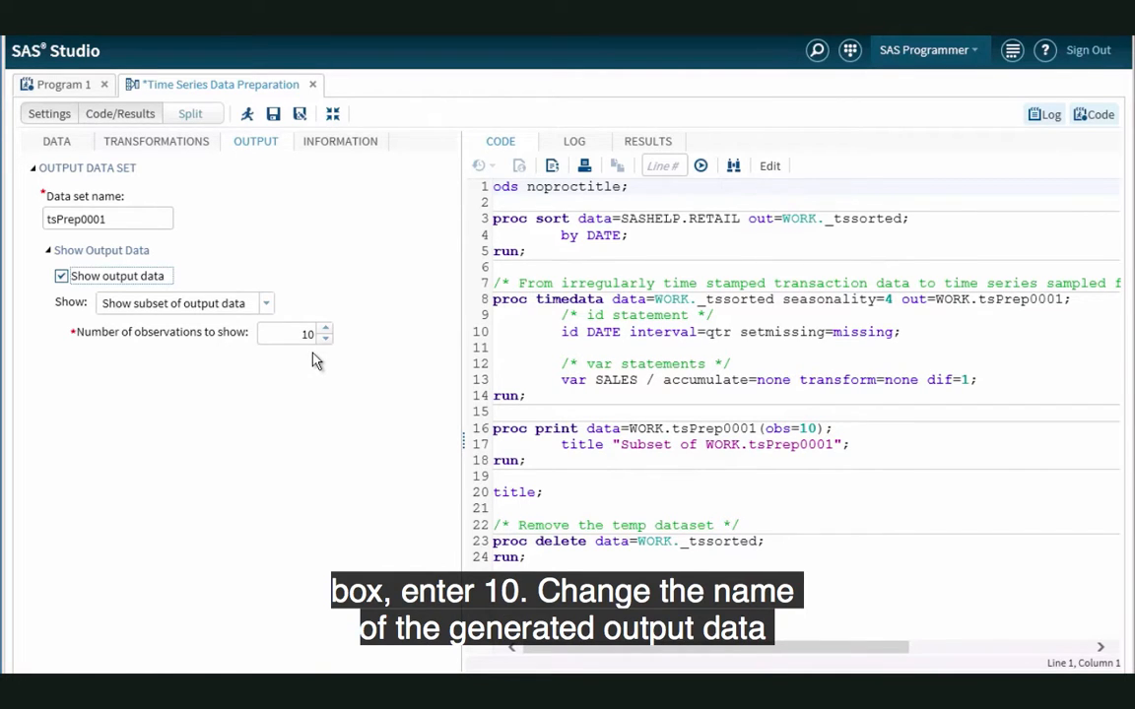
{"action": "left_click", "coordinate": [158, 216]}
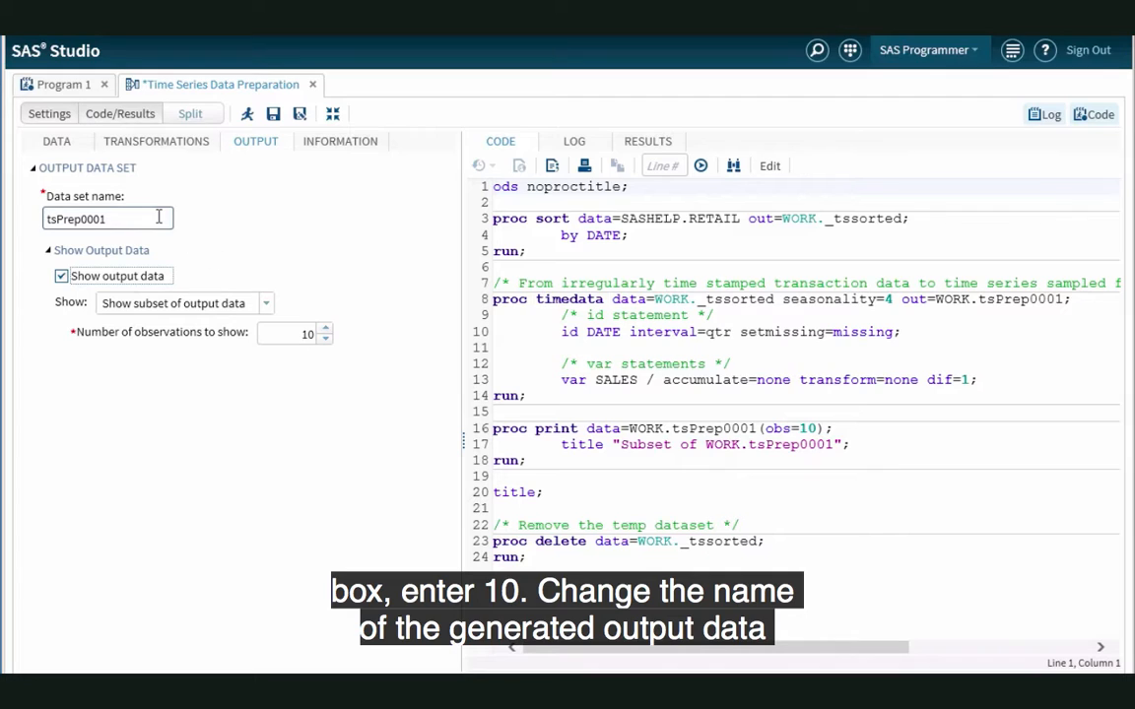
{"action": "left_click_drag", "start_coordinate": [158, 217], "coordinate": [27, 211]}
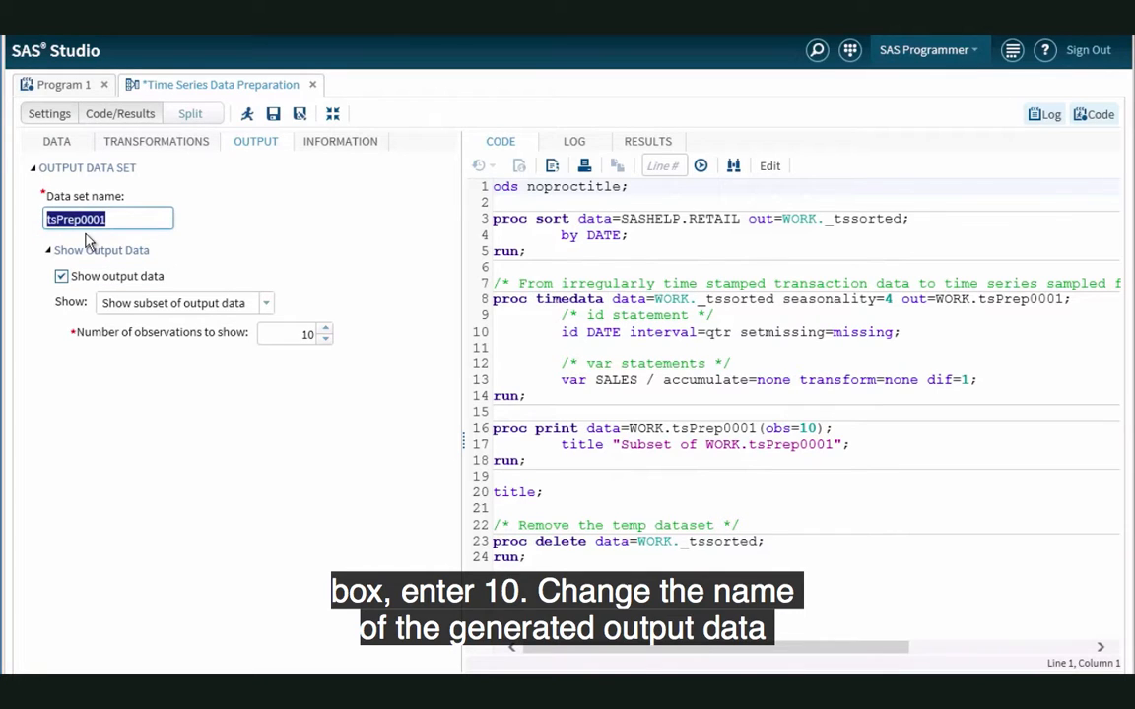
{"action": "type", "text": "DiffRE"}
{"action": "key", "text": "BackSpace"}
{"action": "type", "text": "etail"}
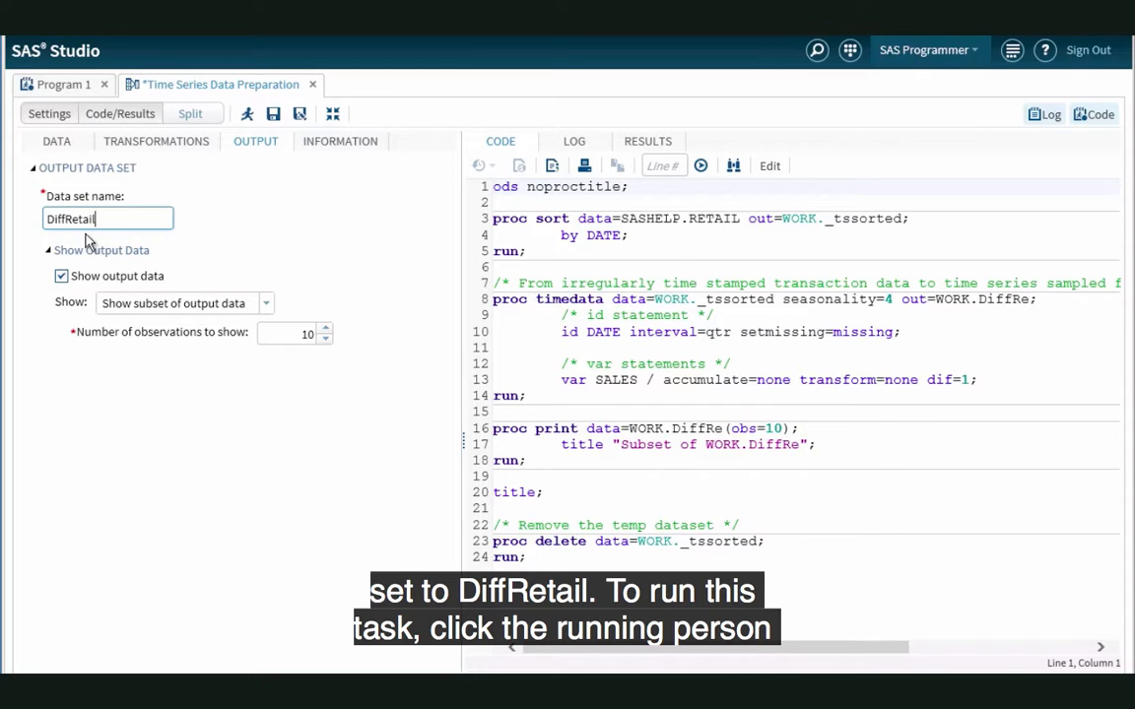
{"action": "left_click", "coordinate": [312, 216]}
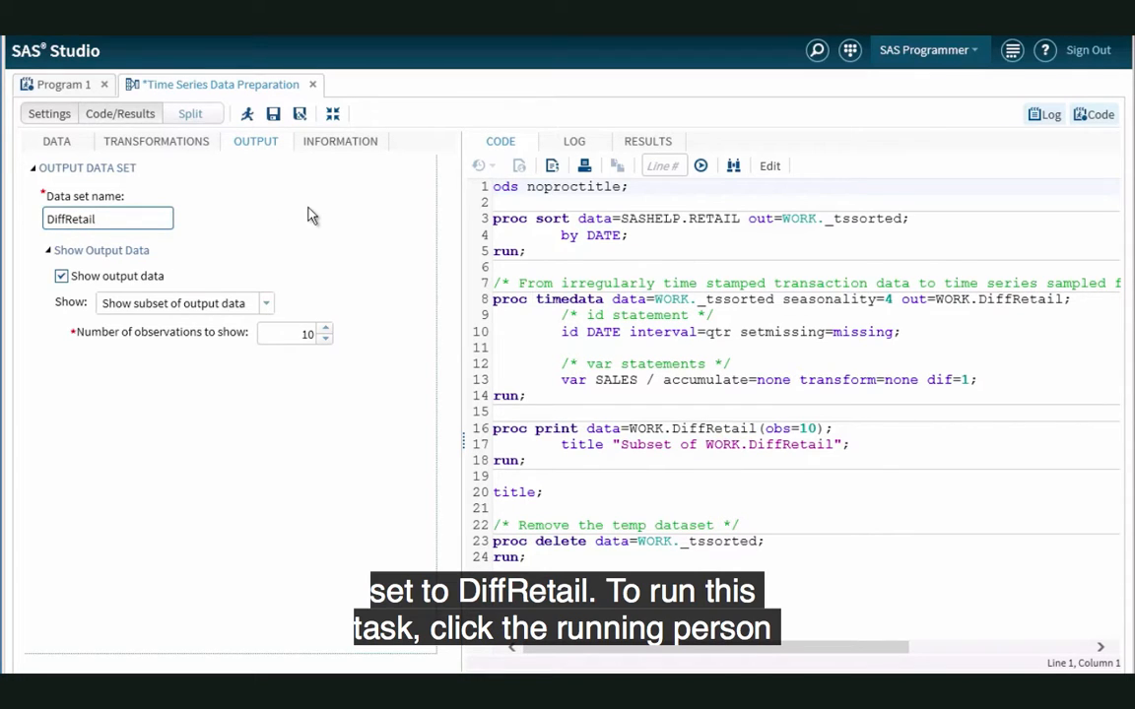
Step: Run the data preparation task and show its code and results without the settings
{"action": "left_click", "coordinate": [248, 114]}
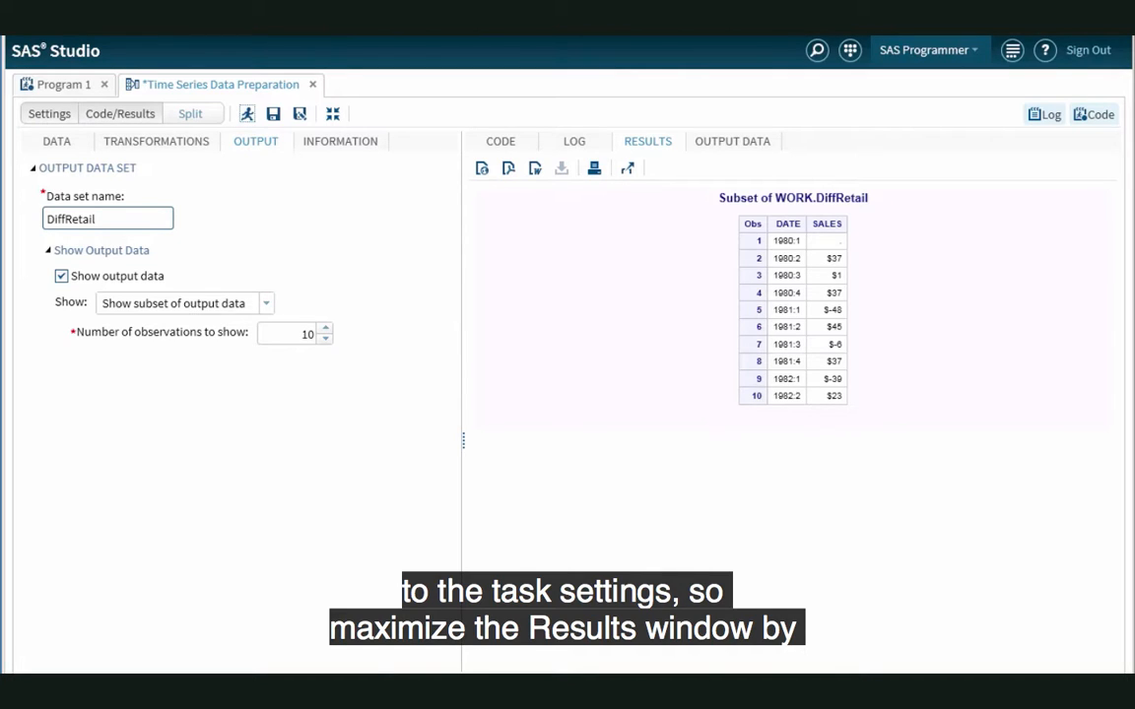
{"action": "left_click", "coordinate": [135, 119]}
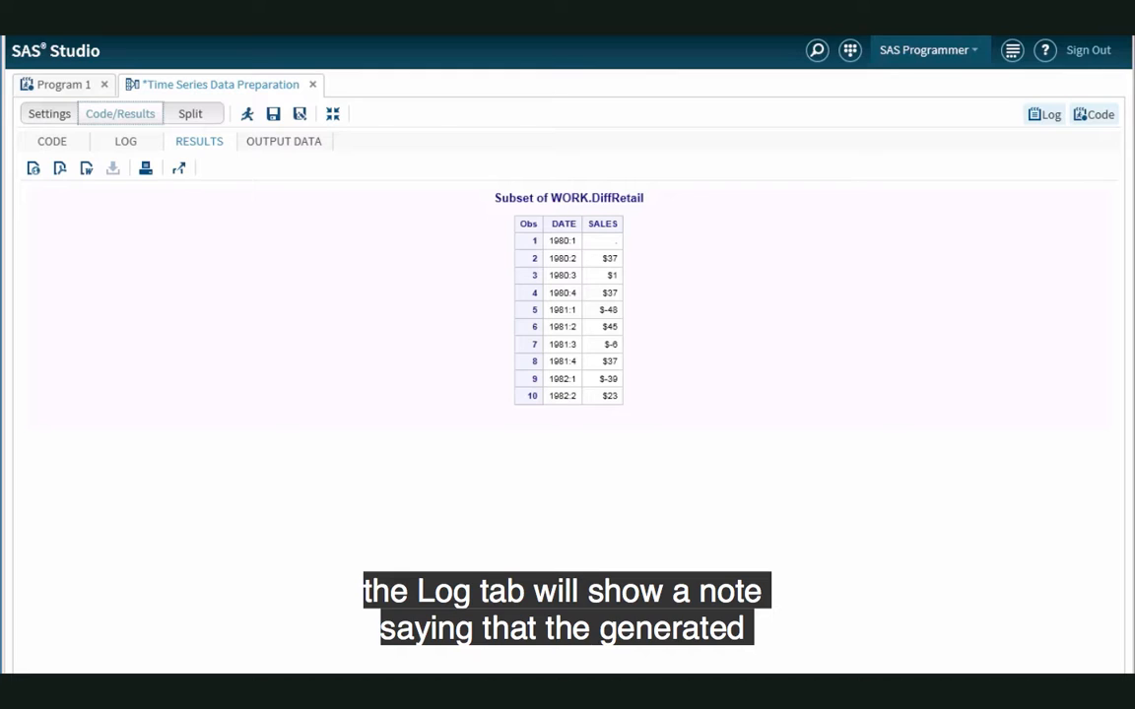
Step: Examine the run's log for the note about the WORK.DIFFRETAIL output data set
{"action": "left_click", "coordinate": [138, 144]}
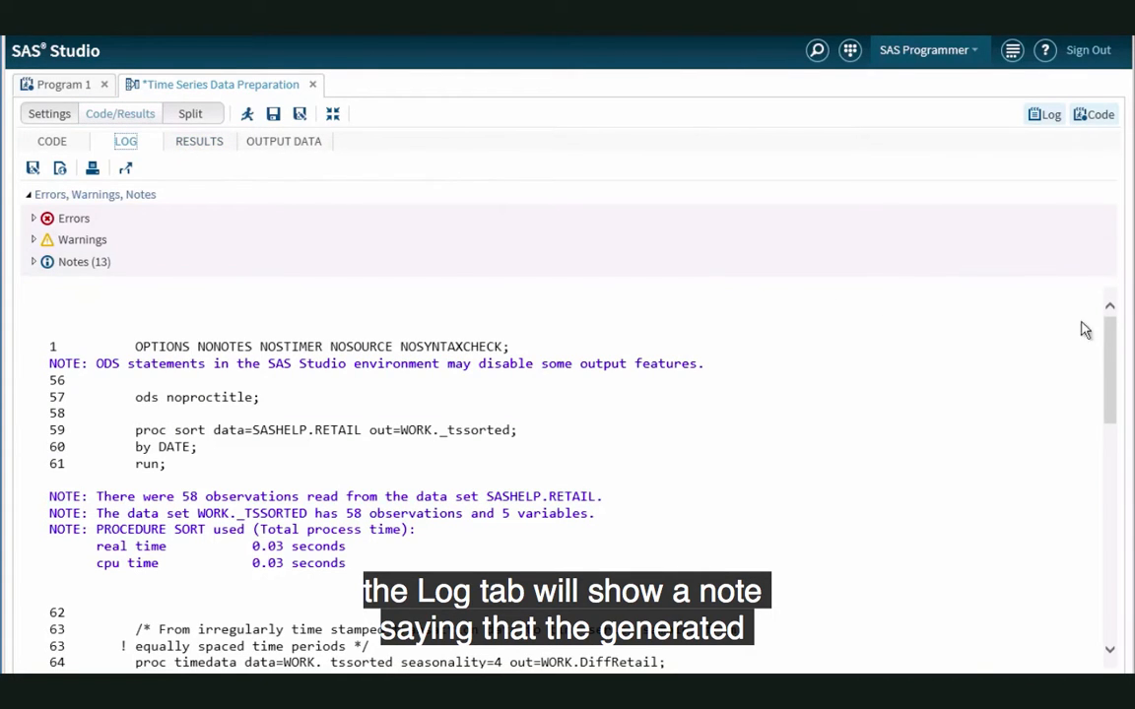
{"action": "left_click_drag", "start_coordinate": [1107, 345], "coordinate": [1108, 436]}
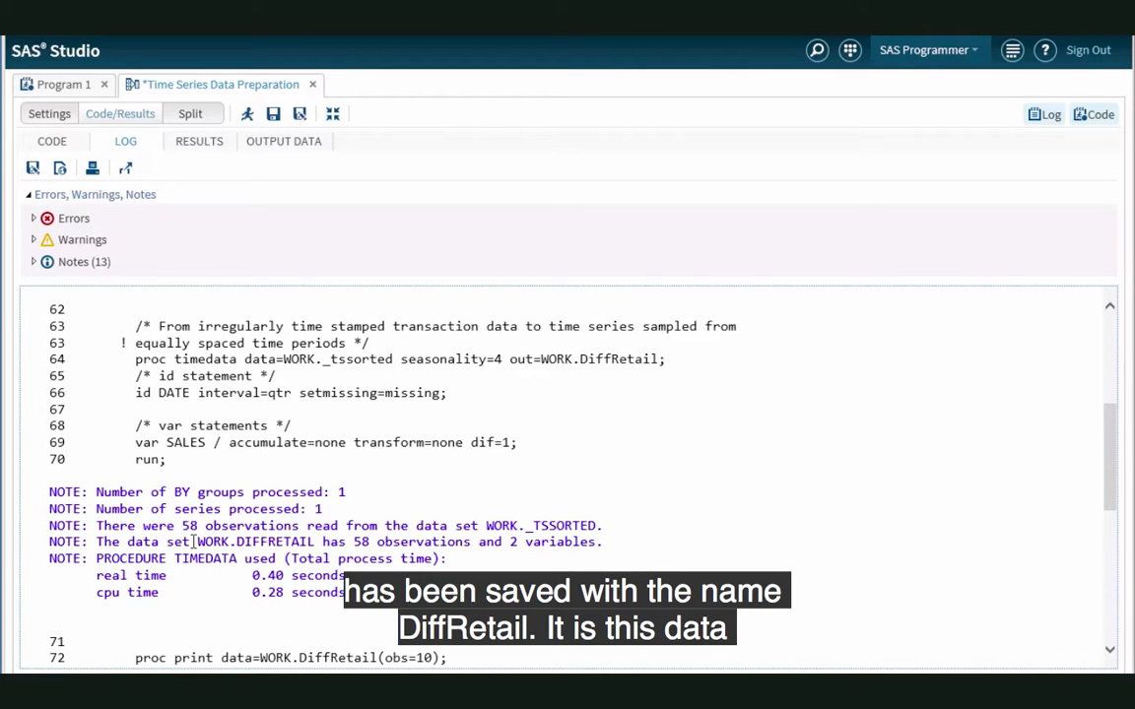
{"action": "left_click_drag", "start_coordinate": [193, 542], "coordinate": [322, 541]}
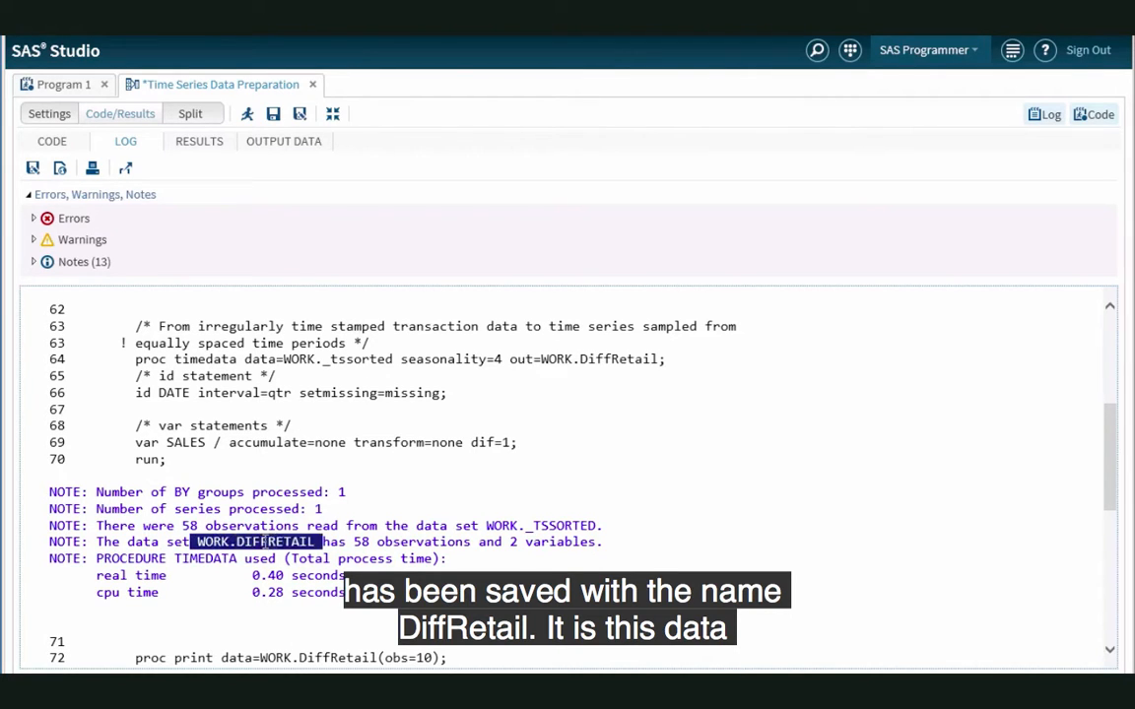
{"action": "left_click", "coordinate": [330, 560]}
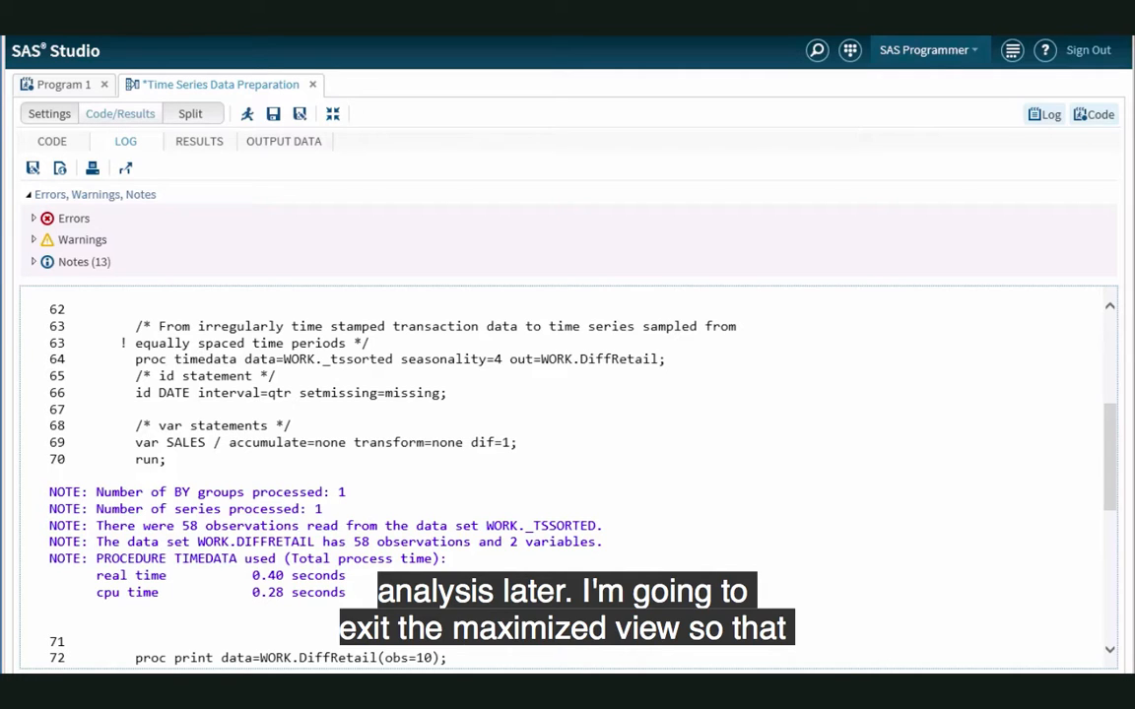
Step: Exit the maximized view and show the task settings side by side with the code and results
{"action": "left_click", "coordinate": [334, 118]}
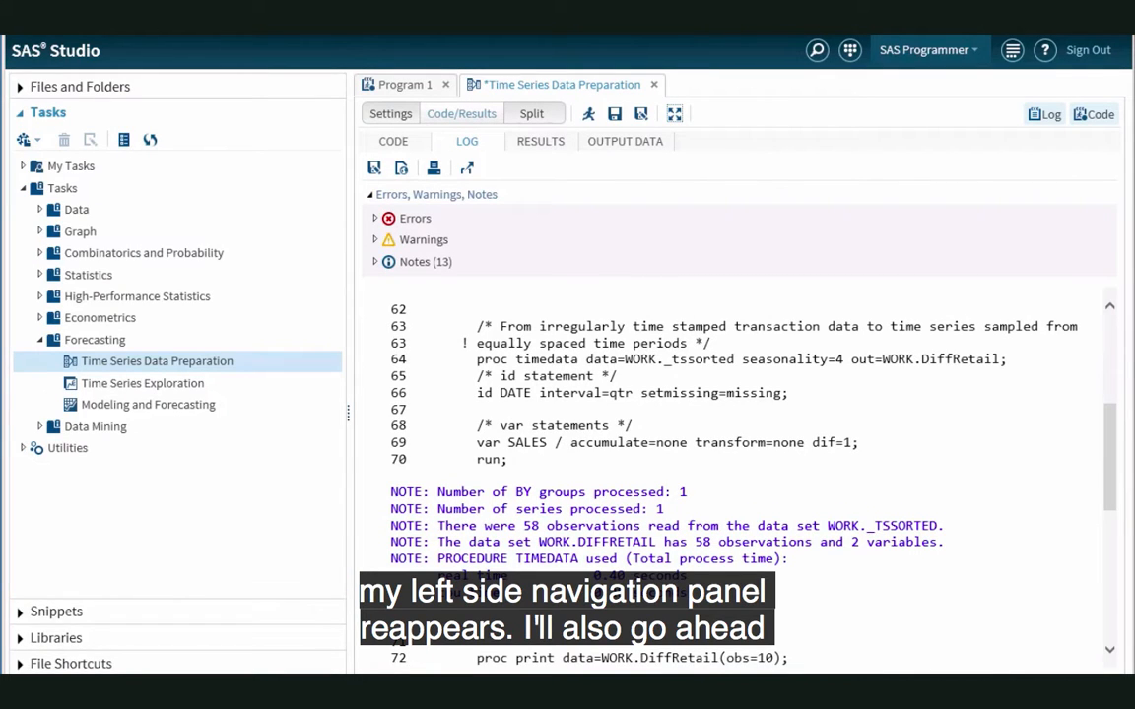
{"action": "left_click", "coordinate": [531, 117]}
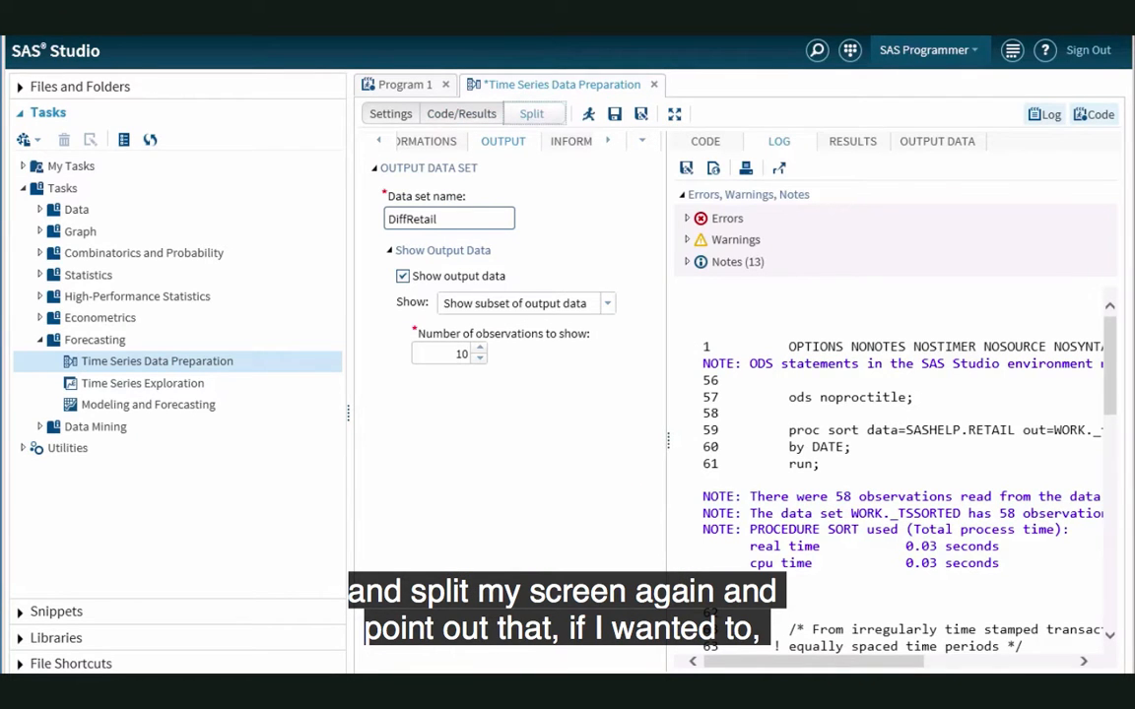